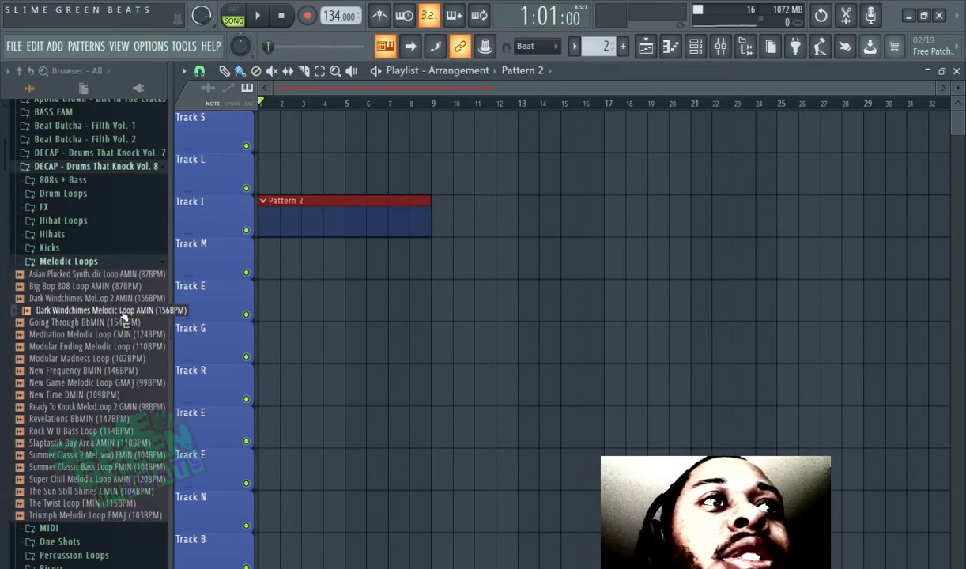
Place the Dark Windchimes Melodic Loop AMIN (156BPM) on Track S and set the project tempo to its embedded 131 BPM
{"action": "left_click_drag", "start_coordinate": [123, 316], "coordinate": [293, 132]}
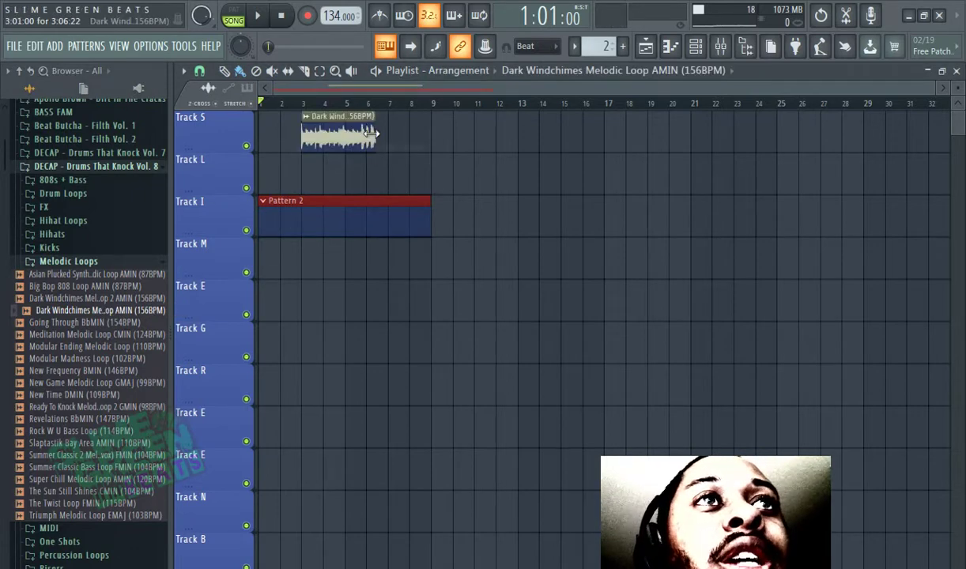
{"action": "double_click", "coordinate": [305, 138]}
{"action": "left_click_drag", "start_coordinate": [383, 217], "coordinate": [406, 116]}
{"action": "right_click", "coordinate": [451, 357]}
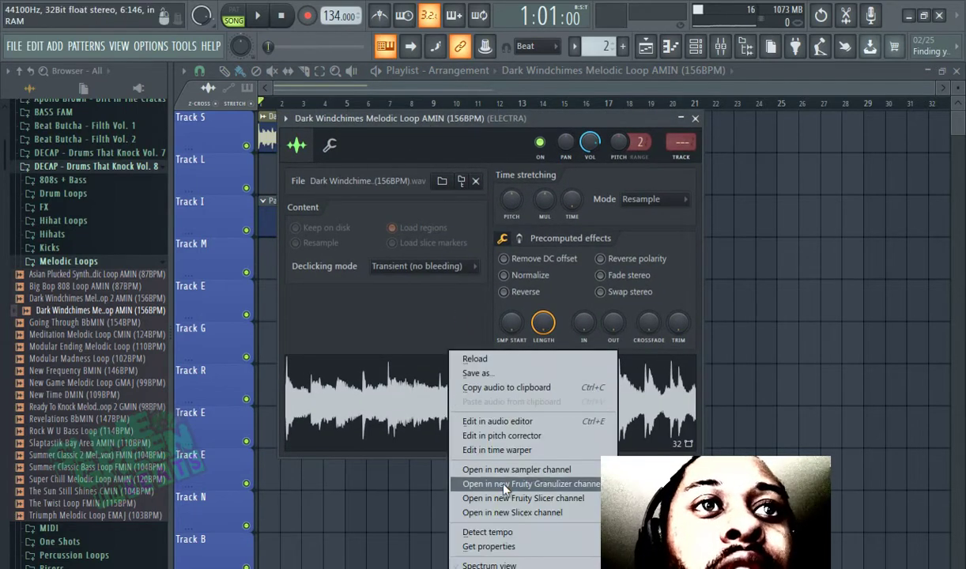
{"action": "left_click", "coordinate": [514, 535]}
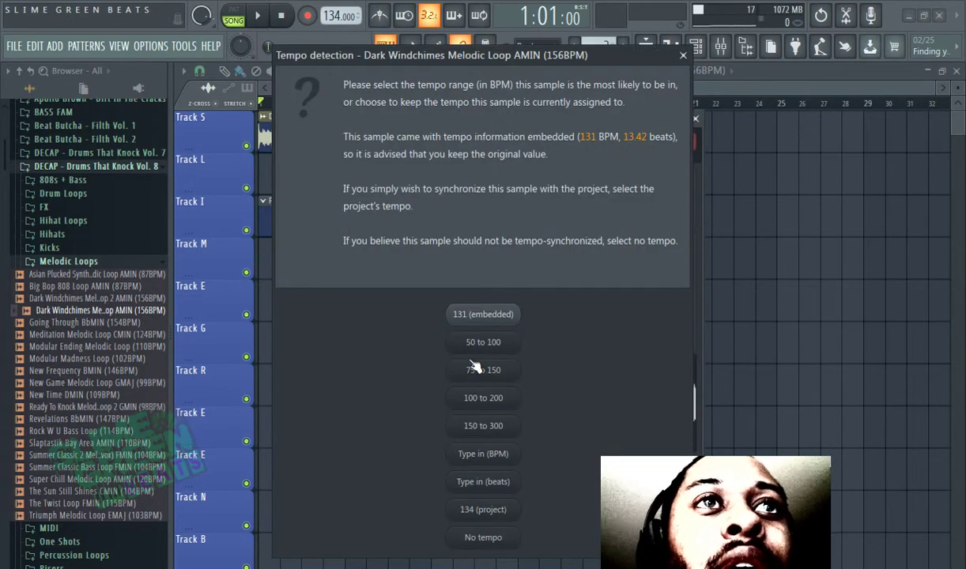
{"action": "left_click", "coordinate": [484, 316]}
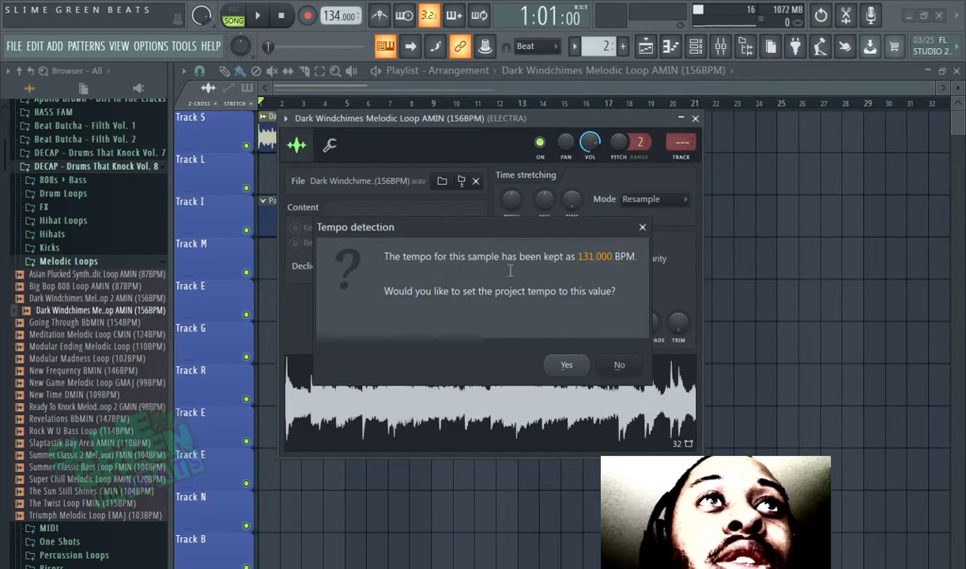
{"action": "left_click", "coordinate": [566, 365]}
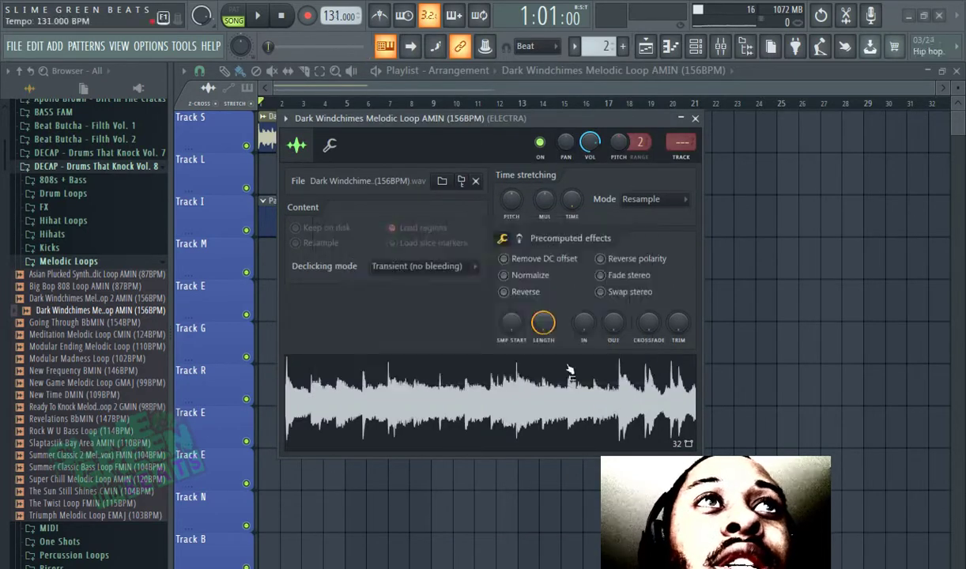
{"action": "key", "text": "Escape"}
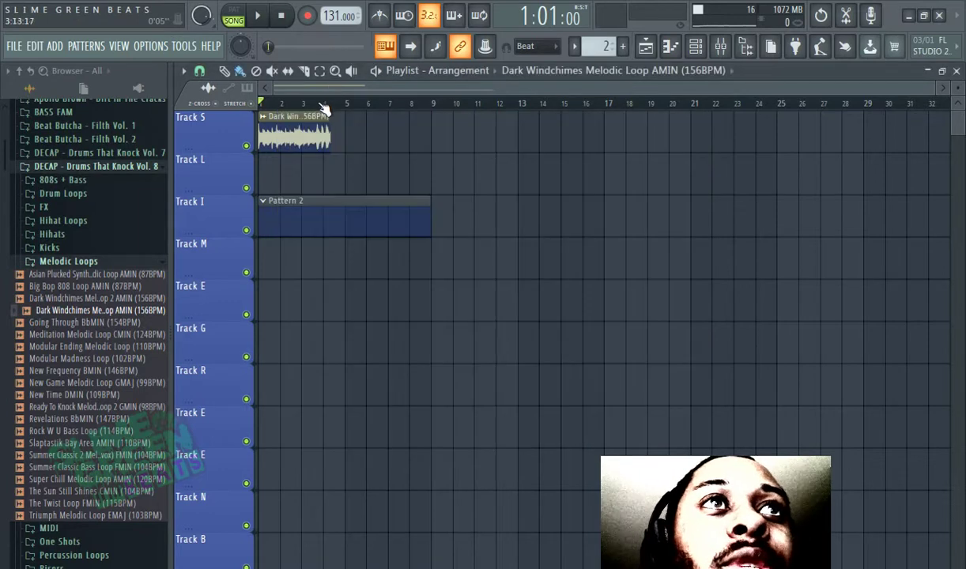
Preview the loop briefly and stretch its clip on Track S so it ends just before bar 5
{"action": "left_click", "coordinate": [257, 17]}
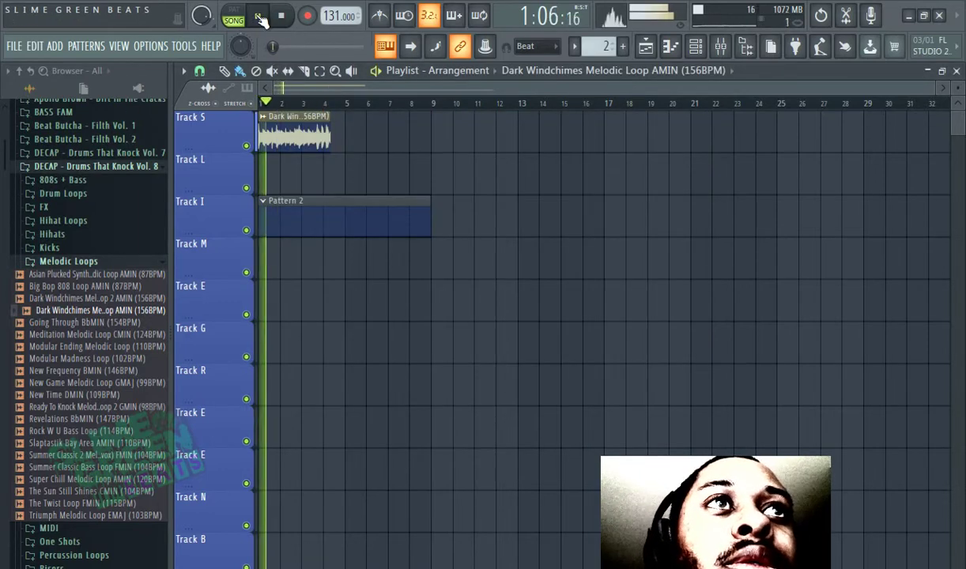
{"action": "left_click", "coordinate": [259, 17]}
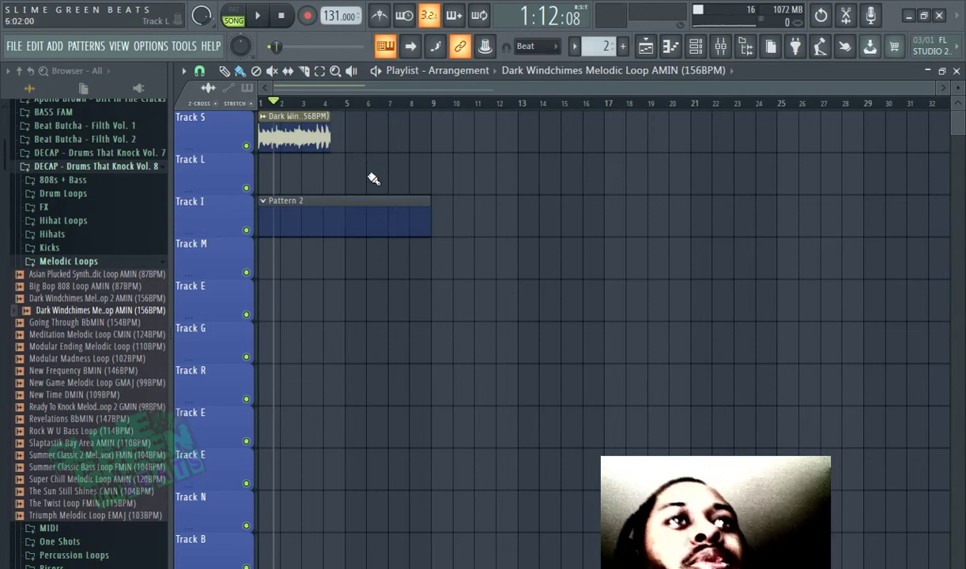
{"action": "scroll", "coordinate": [378, 142], "scroll_direction": "up", "scroll_amount": 3}
{"action": "mouse_move", "coordinate": [314, 89]}
{"action": "left_mouse_down"}
{"action": "mouse_move", "coordinate": [294, 89]}
{"action": "mouse_move", "coordinate": [306, 87]}
{"action": "left_mouse_up"}
{"action": "scroll", "coordinate": [383, 123], "scroll_direction": "up", "scroll_amount": 2}
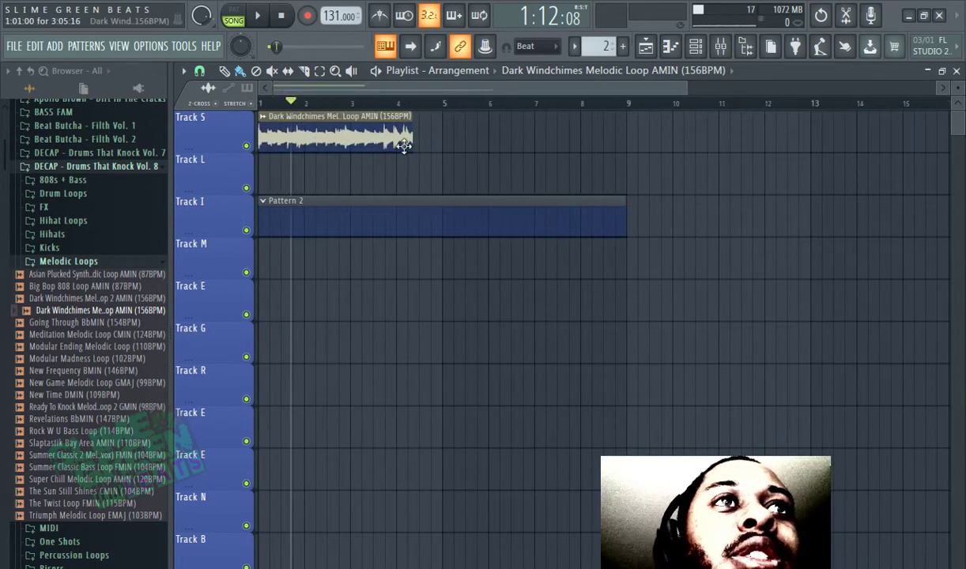
{"action": "left_click_drag", "start_coordinate": [409, 144], "coordinate": [441, 145]}
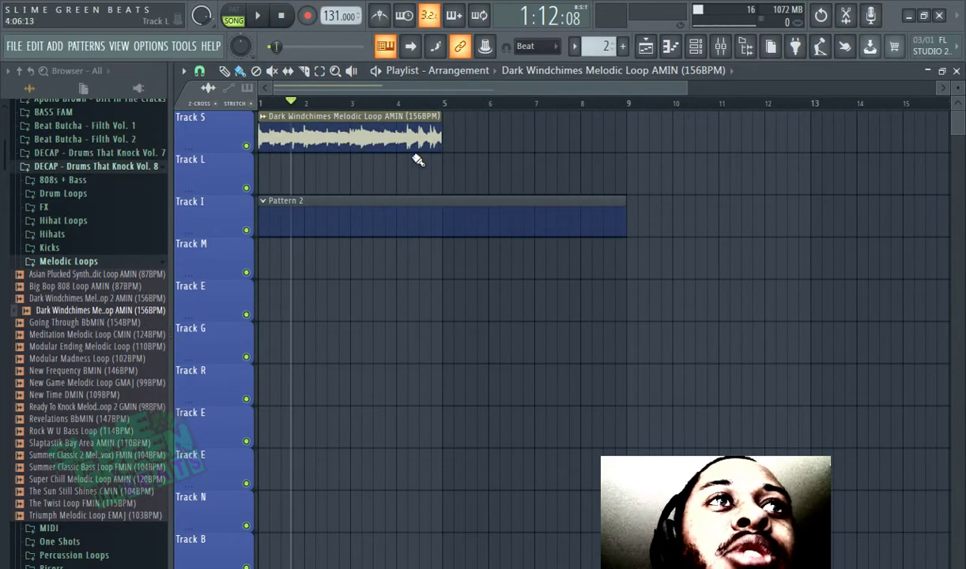
{"action": "left_click_drag", "start_coordinate": [440, 139], "coordinate": [418, 139]}
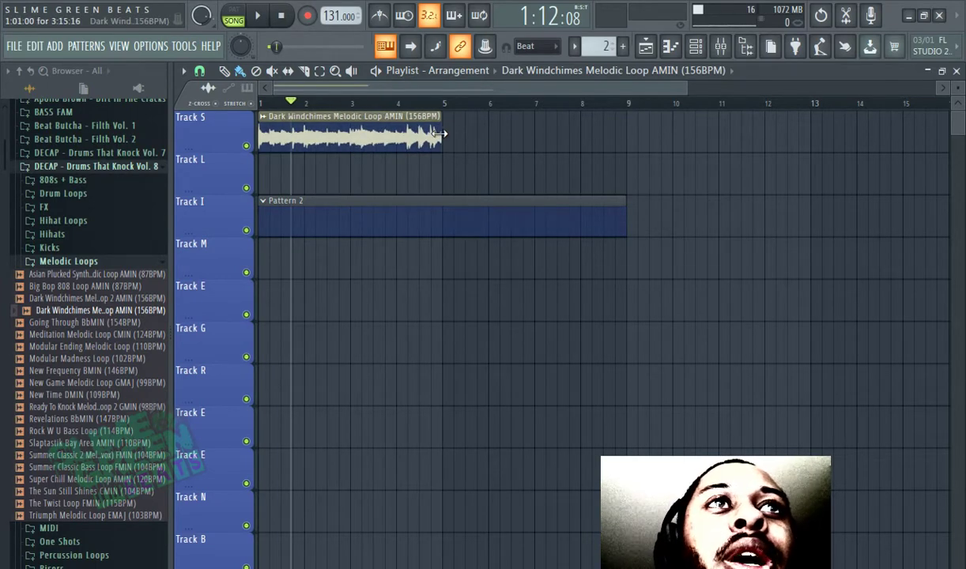
Duplicate the stretched loop clip once on Track S, directly after the first one
{"action": "scroll", "coordinate": [292, 114], "scroll_direction": "down", "scroll_amount": 2}
{"action": "left_click_drag", "start_coordinate": [278, 103], "coordinate": [257, 103]}
{"action": "left_click", "coordinate": [257, 16]}
{"action": "left_click_drag", "start_coordinate": [393, 155], "coordinate": [339, 147]}
{"action": "key", "text": "space"}
{"action": "key", "text": "ctrl+b"}
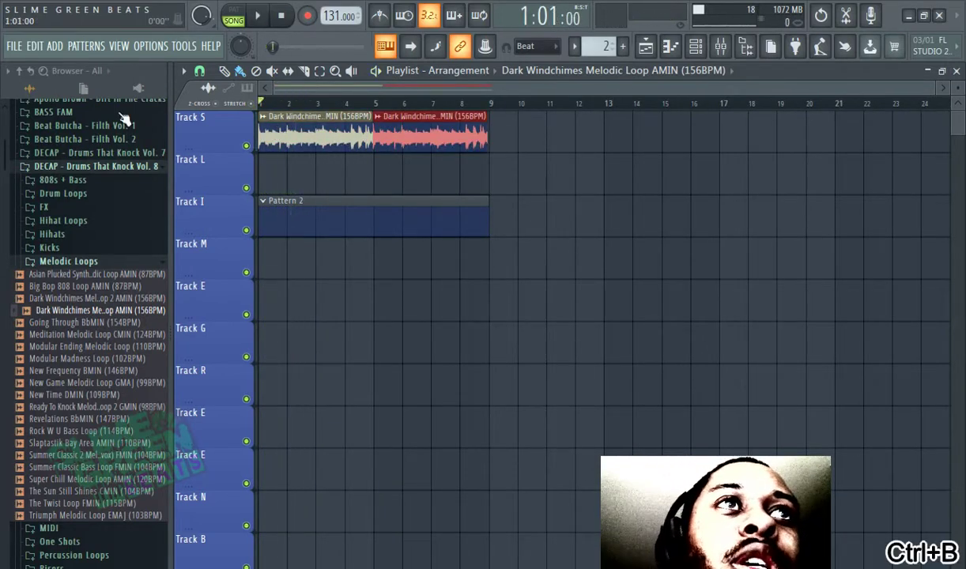
Play the arrangement and slightly lower the channel volume of the Dark Windchimes loop
{"action": "left_click", "coordinate": [259, 16]}
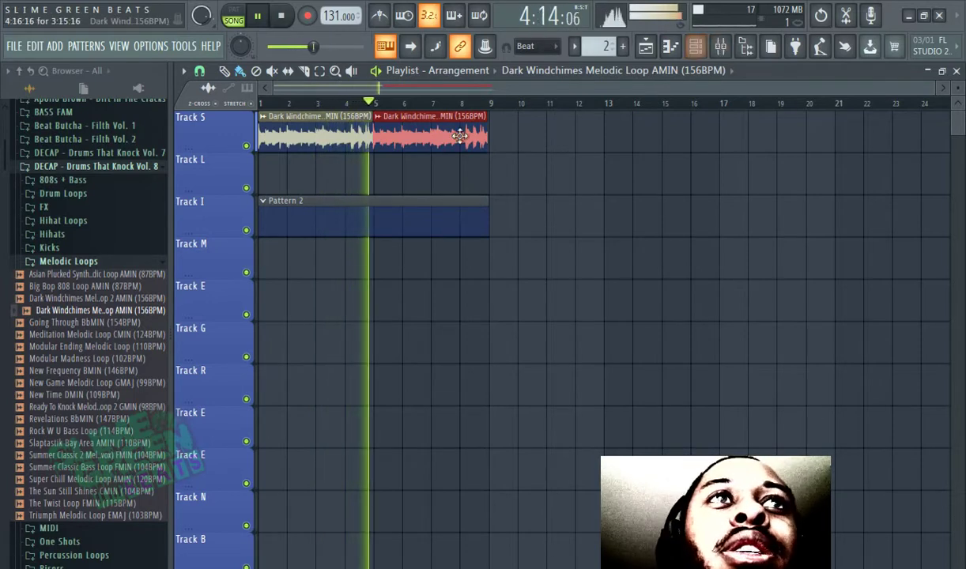
{"action": "left_click", "coordinate": [426, 117]}
{"action": "left_click_drag", "start_coordinate": [589, 148], "coordinate": [589, 164]}
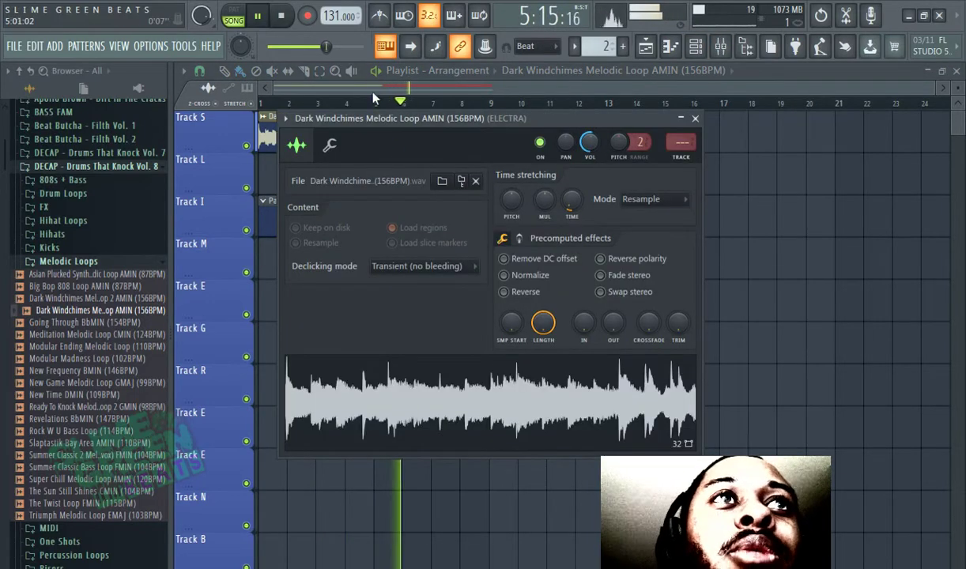
{"action": "left_click", "coordinate": [373, 91]}
Switch the Channel rack filter from Audio to All and return to the playlist
{"action": "left_click", "coordinate": [698, 47]}
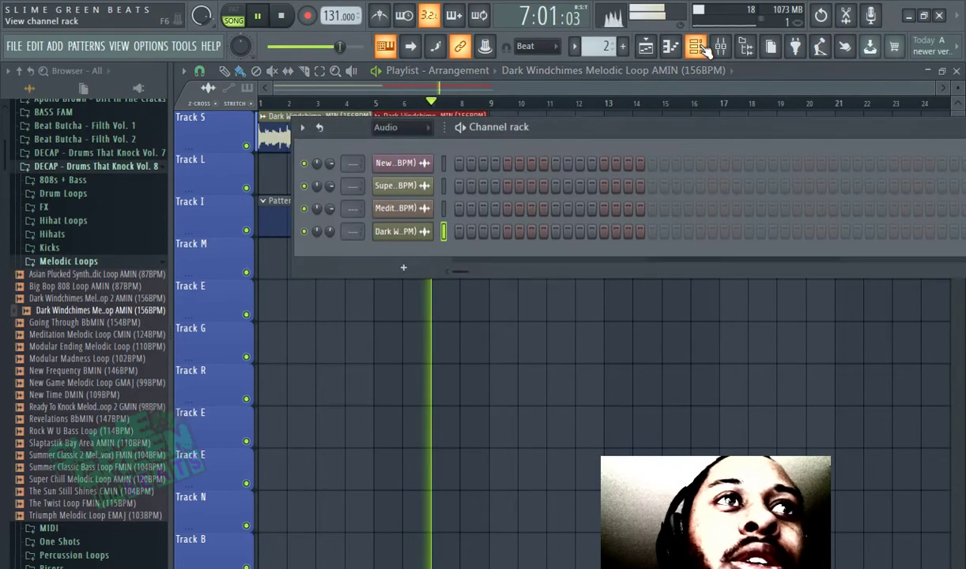
{"action": "left_click", "coordinate": [709, 46]}
{"action": "left_click", "coordinate": [401, 127]}
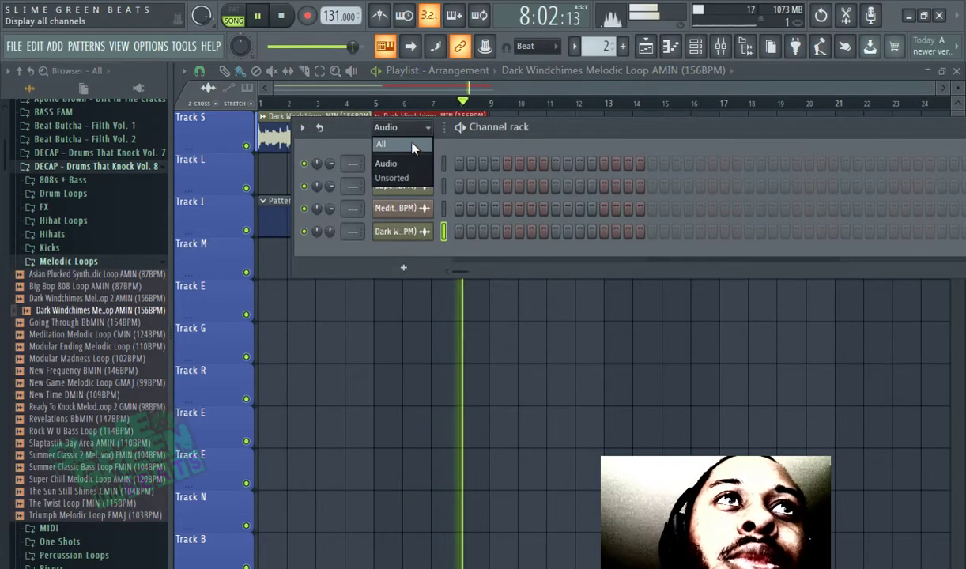
{"action": "left_click", "coordinate": [357, 143]}
{"action": "left_click", "coordinate": [402, 127]}
{"action": "left_click", "coordinate": [386, 140]}
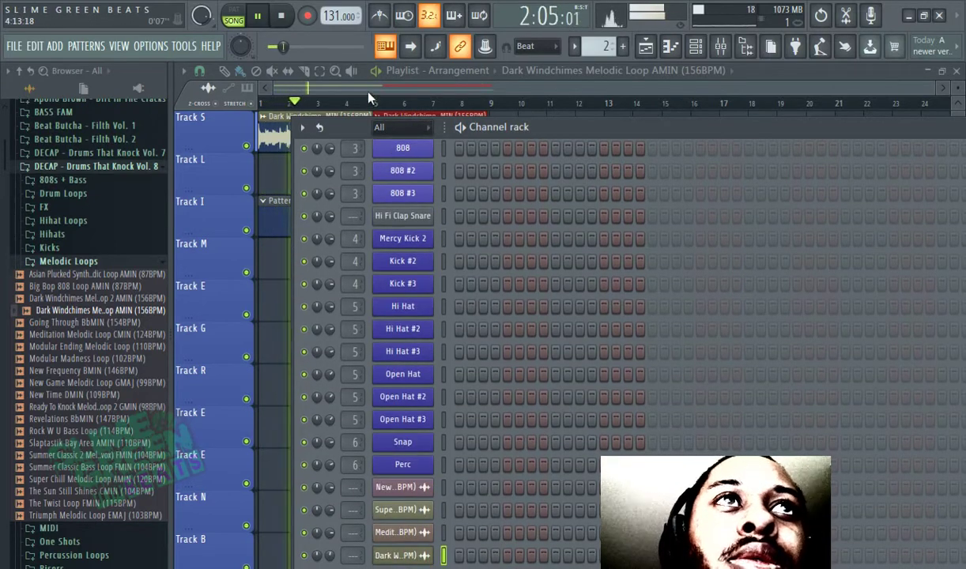
{"action": "left_click", "coordinate": [368, 89]}
Delete the second loop clip and stretch the first to exactly four bars, ending at bar 5
{"action": "scroll", "coordinate": [494, 154], "scroll_direction": "up", "scroll_amount": 4}
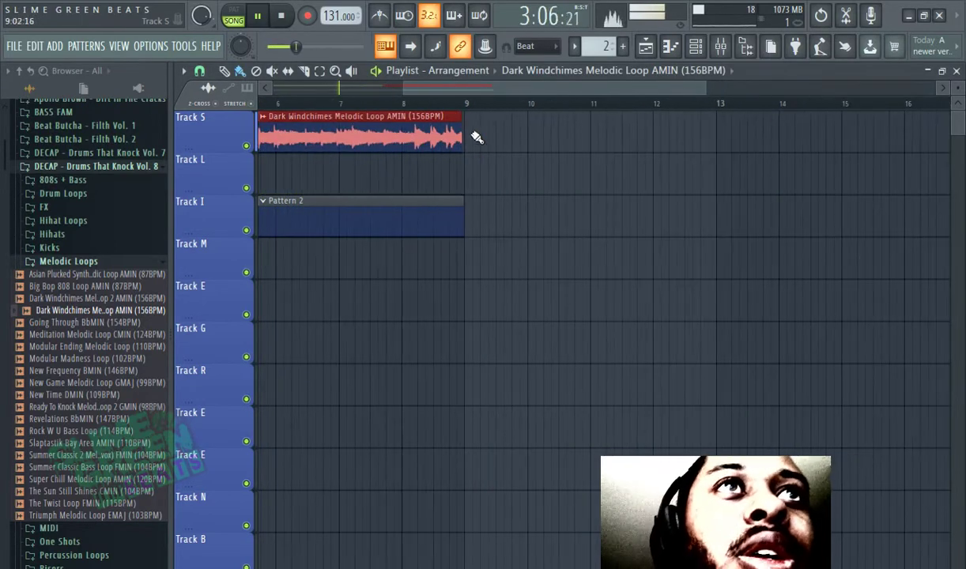
{"action": "left_click_drag", "start_coordinate": [446, 87], "coordinate": [315, 87]}
{"action": "right_click", "coordinate": [578, 139]}
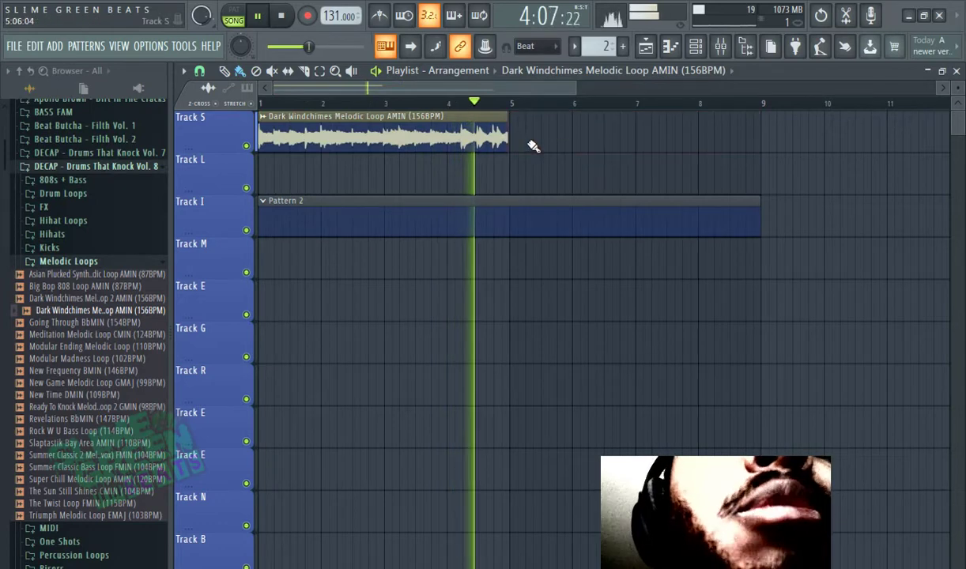
{"action": "scroll", "coordinate": [499, 139], "scroll_direction": "up", "scroll_amount": 5}
{"action": "left_click_drag", "start_coordinate": [490, 137], "coordinate": [498, 138]}
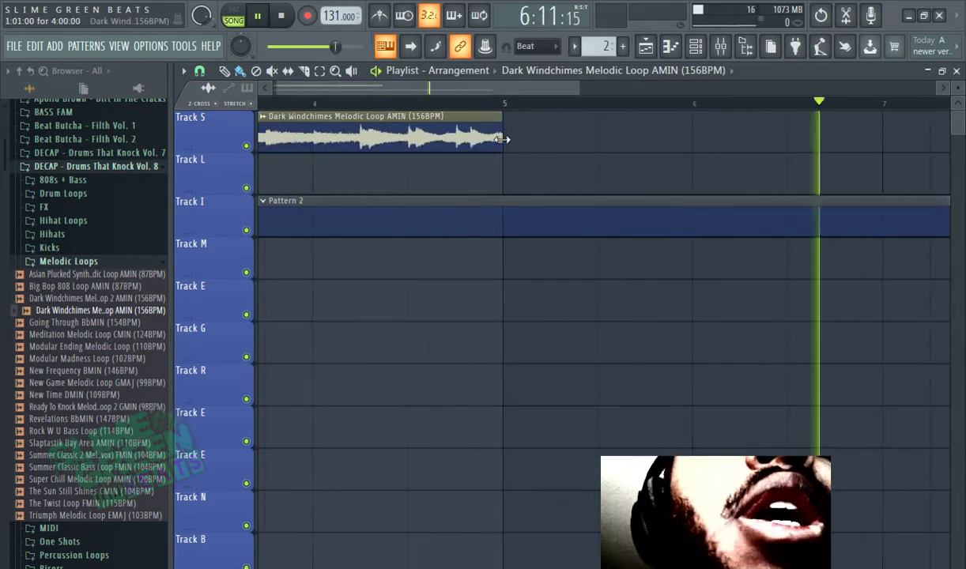
Duplicate the four-bar loop on Track S until four consecutive clips run up to bar 17
{"action": "scroll", "coordinate": [510, 146], "scroll_direction": "down", "scroll_amount": 2}
{"action": "left_click", "coordinate": [312, 138]}
{"action": "key", "text": "ctrl+b"}
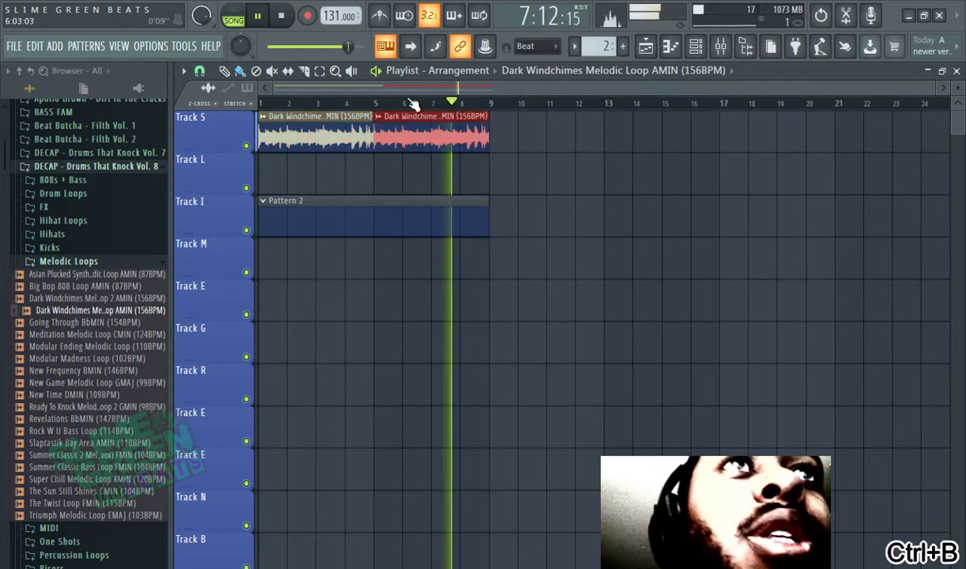
{"action": "left_click", "coordinate": [313, 138], "text": "shift"}
{"action": "key", "text": "ctrl+b"}
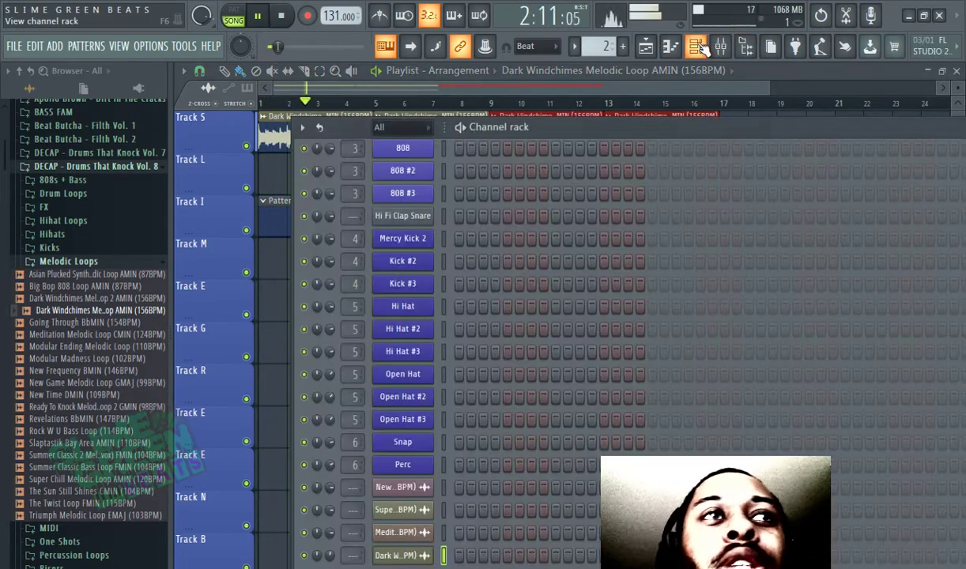
Move the Channel rack lower and align the end of the last loop clip with bar 17
{"action": "left_click", "coordinate": [695, 46]}
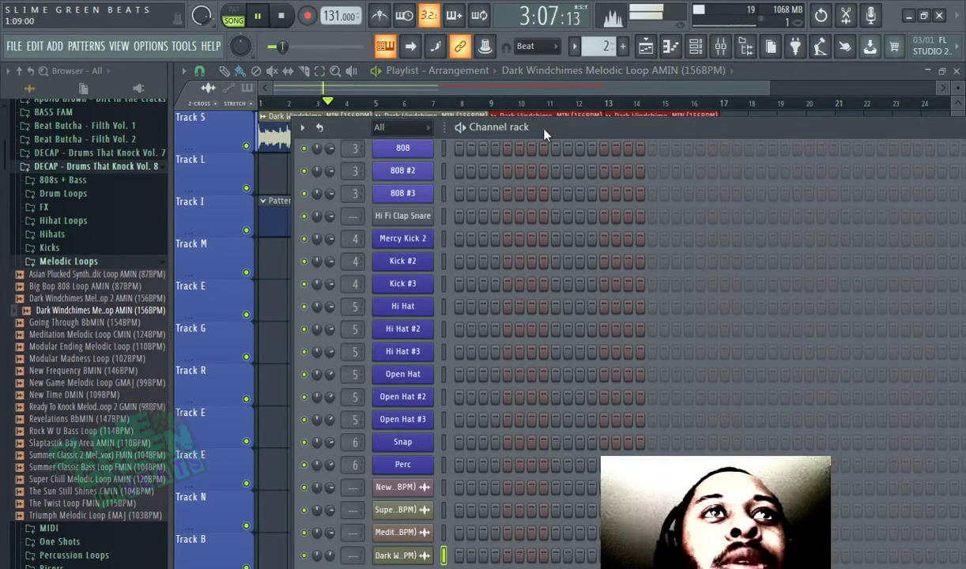
{"action": "left_click_drag", "start_coordinate": [545, 133], "coordinate": [554, 165]}
{"action": "left_click", "coordinate": [517, 79]}
{"action": "key", "text": "Page_Up"}
{"action": "scroll", "coordinate": [899, 138], "scroll_direction": "up", "scroll_amount": 2}
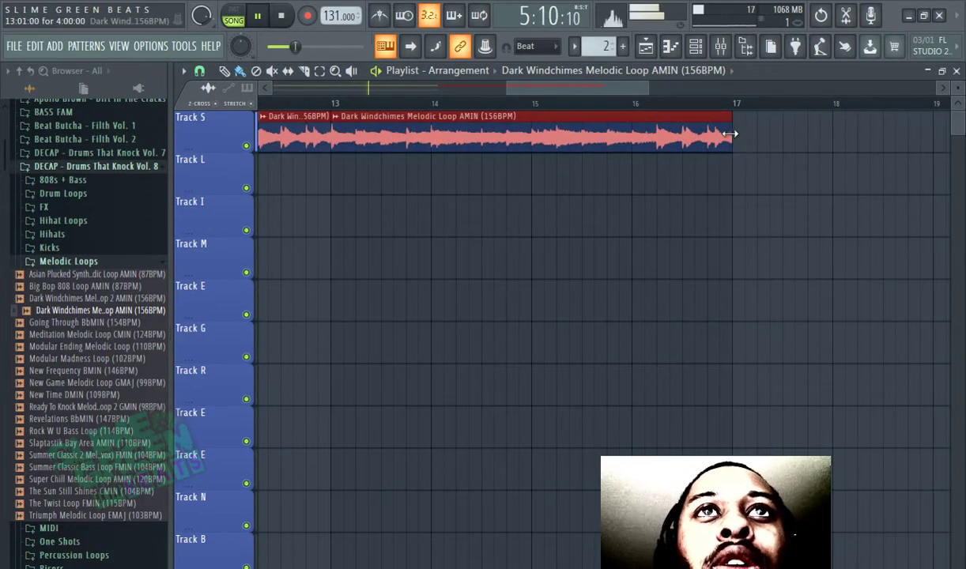
{"action": "scroll", "coordinate": [739, 136], "scroll_direction": "up", "scroll_amount": 3}
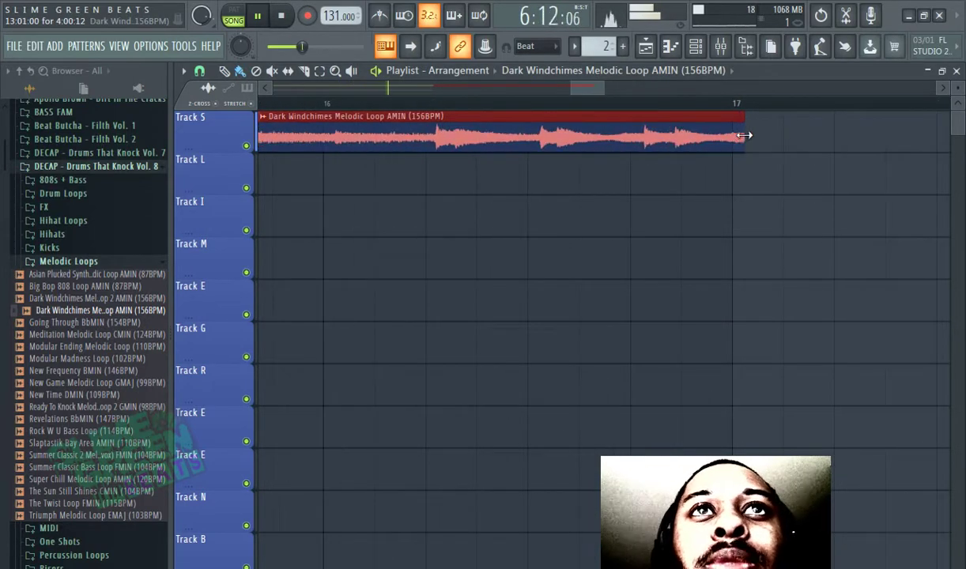
{"action": "left_click_drag", "start_coordinate": [744, 135], "coordinate": [734, 135]}
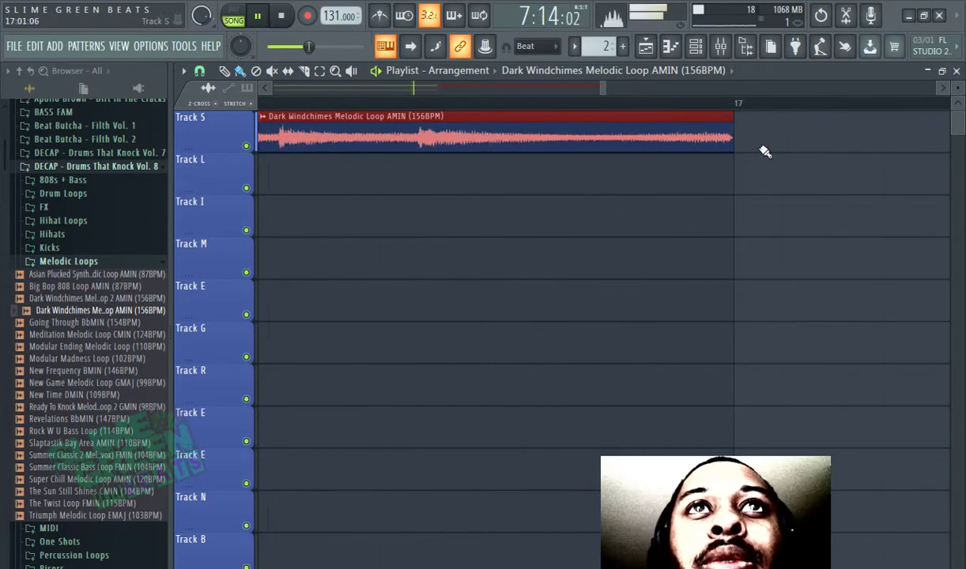
In Pattern 2, place a Mercy Kick 2 hit on step 1 and a Hi Fi Clap Snare hit on step 9
{"action": "scroll", "coordinate": [765, 151], "scroll_direction": "down", "scroll_amount": 5}
{"action": "left_click", "coordinate": [698, 47]}
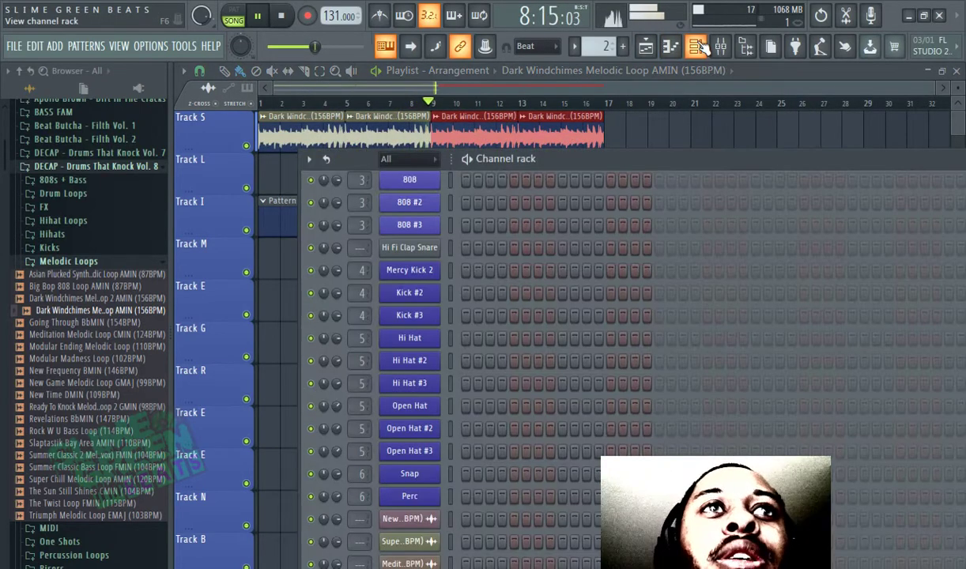
{"action": "scroll", "coordinate": [551, 293], "scroll_direction": "up", "scroll_amount": 3}
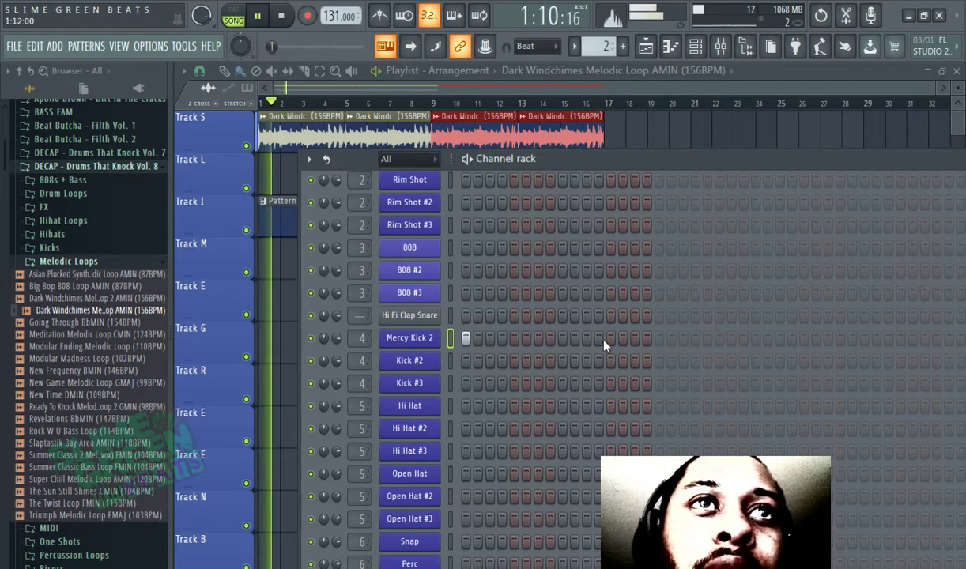
{"action": "left_click_drag", "start_coordinate": [546, 159], "coordinate": [538, 72]}
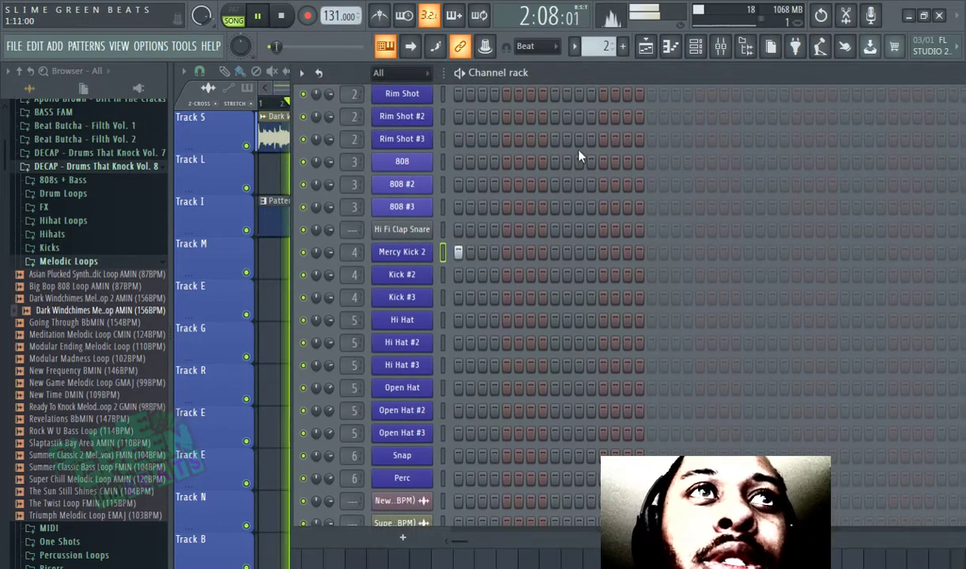
{"action": "left_click", "coordinate": [555, 229]}
{"action": "left_click_drag", "start_coordinate": [290, 46], "coordinate": [272, 47]}
{"action": "left_click", "coordinate": [652, 252]}
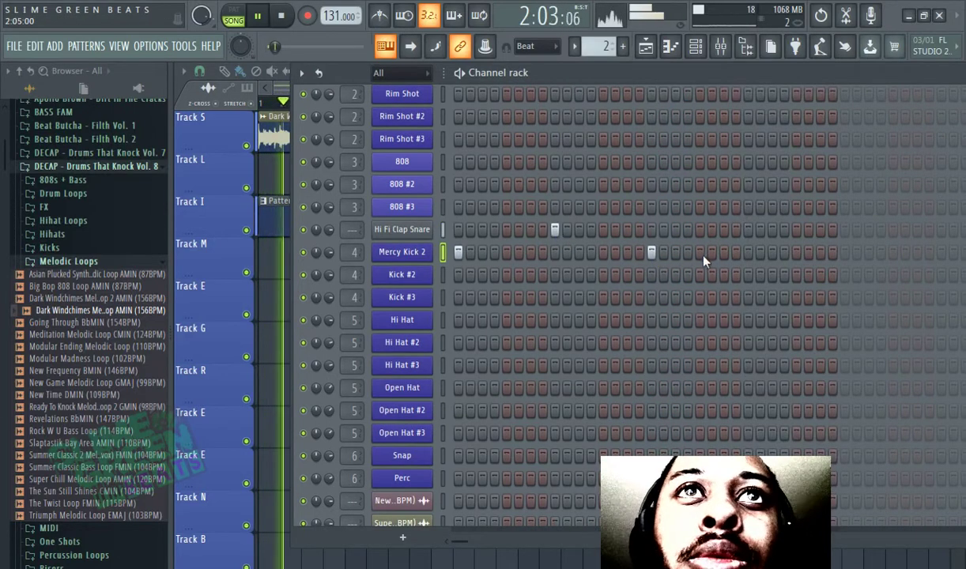
{"action": "left_click", "coordinate": [272, 46]}
{"action": "left_click", "coordinate": [652, 252]}
Add Mercy Kick 2 hits on steps 15, 19 and 21 and a Hi Fi Clap Snare hit on step 25
{"action": "left_click", "coordinate": [627, 251]}
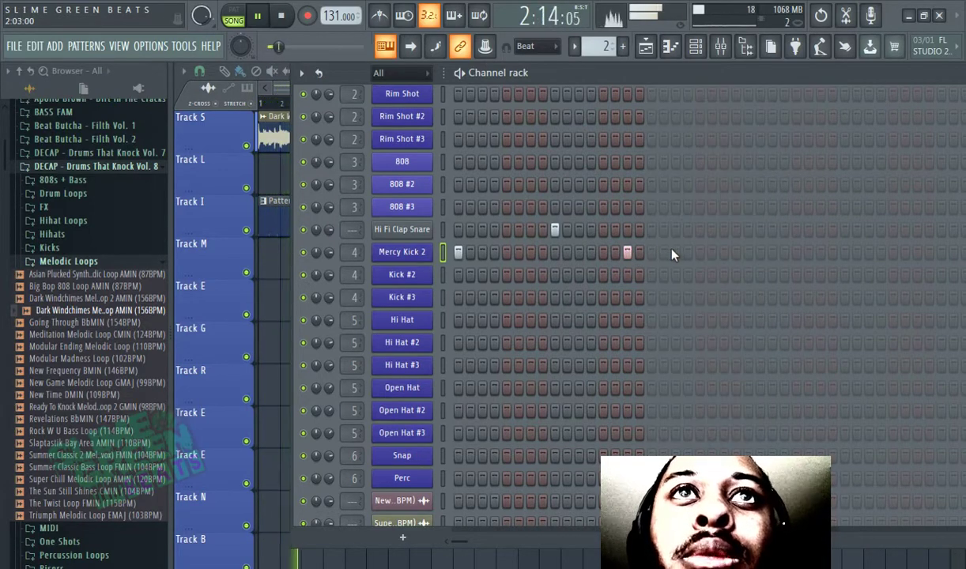
{"action": "left_click", "coordinate": [675, 251]}
{"action": "left_click", "coordinate": [700, 229]}
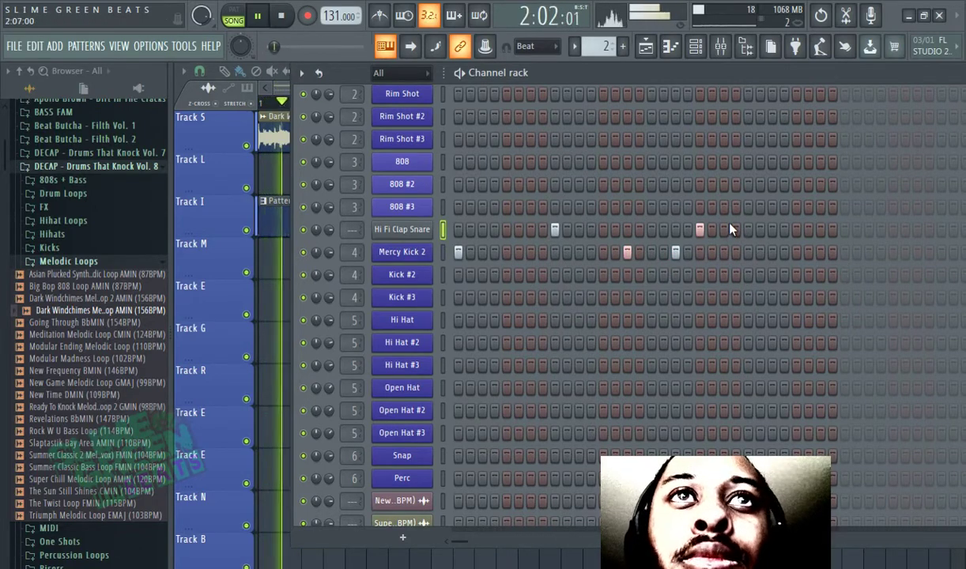
{"action": "left_click", "coordinate": [700, 229]}
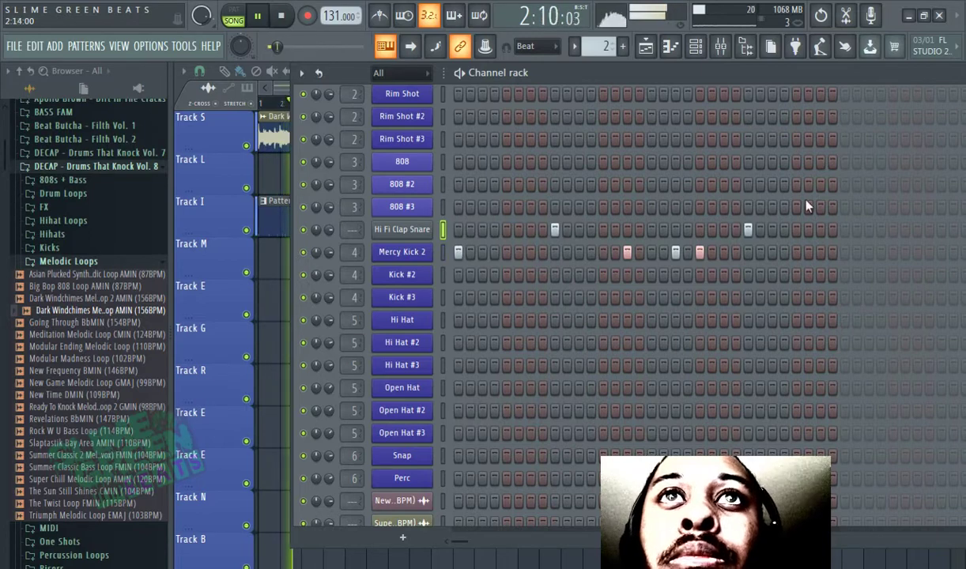
{"action": "left_click", "coordinate": [260, 20]}
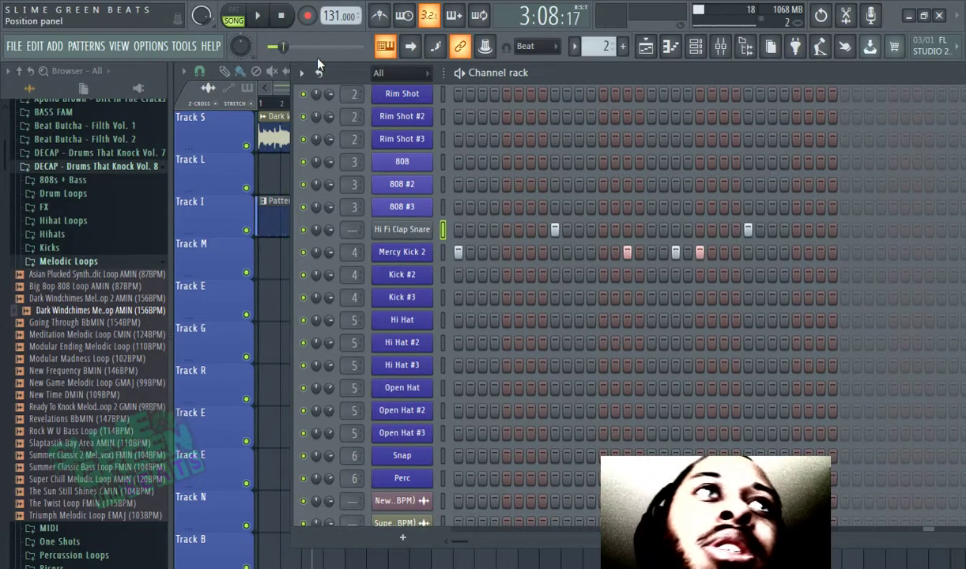
{"action": "left_click", "coordinate": [268, 86]}
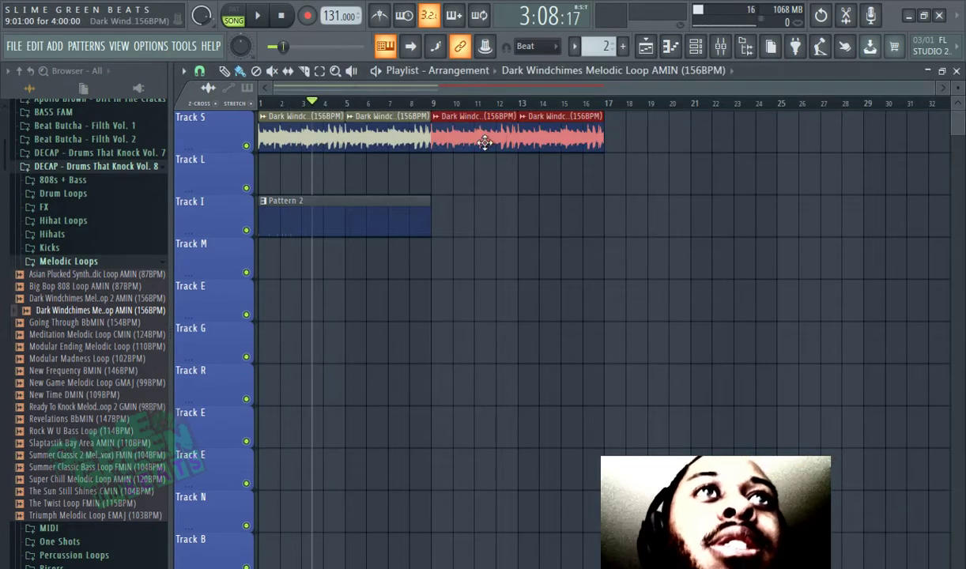
Delete the duplicate loop clips on Track S and stretch the remaining first clip to a length of 4:14:00
{"action": "right_click", "coordinate": [550, 137]}
{"action": "right_click", "coordinate": [355, 125]}
{"action": "left_click_drag", "start_coordinate": [343, 126], "coordinate": [368, 124]}
{"action": "scroll", "coordinate": [378, 103], "scroll_direction": "up", "scroll_amount": 2}
{"action": "left_click_drag", "start_coordinate": [372, 88], "coordinate": [340, 88]}
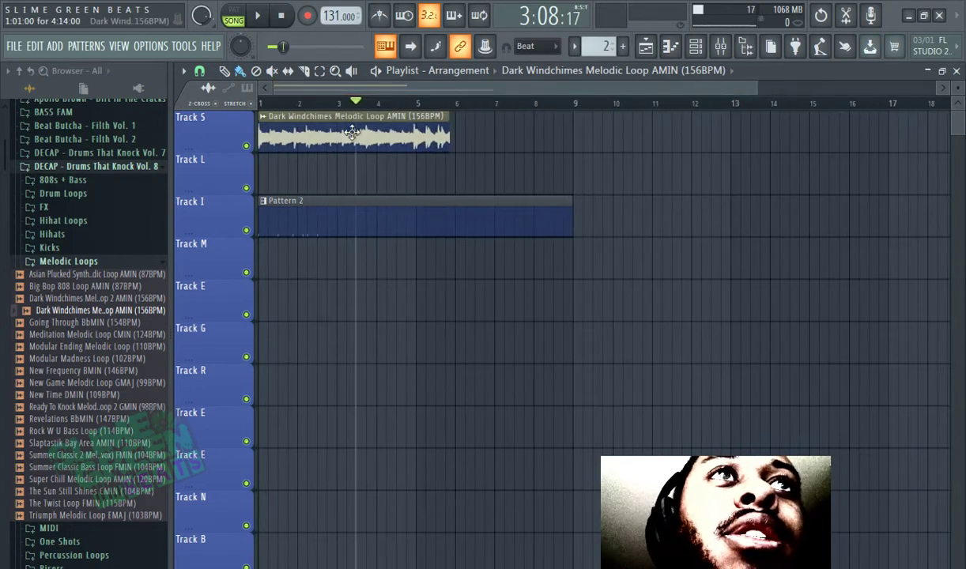
Try a second loop clip directly after the first one on Track S and audition the playback
{"action": "left_click", "coordinate": [459, 146]}
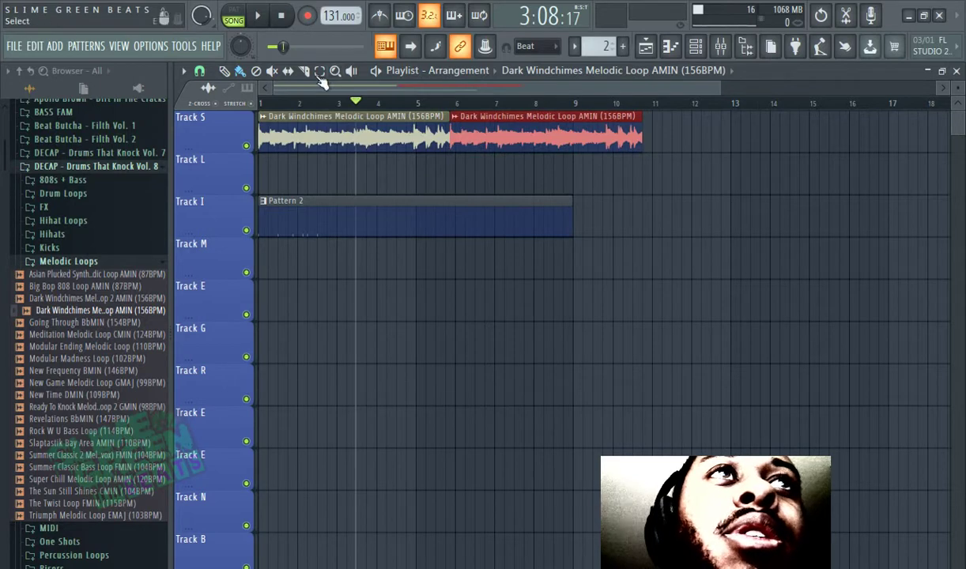
{"action": "key", "text": "space"}
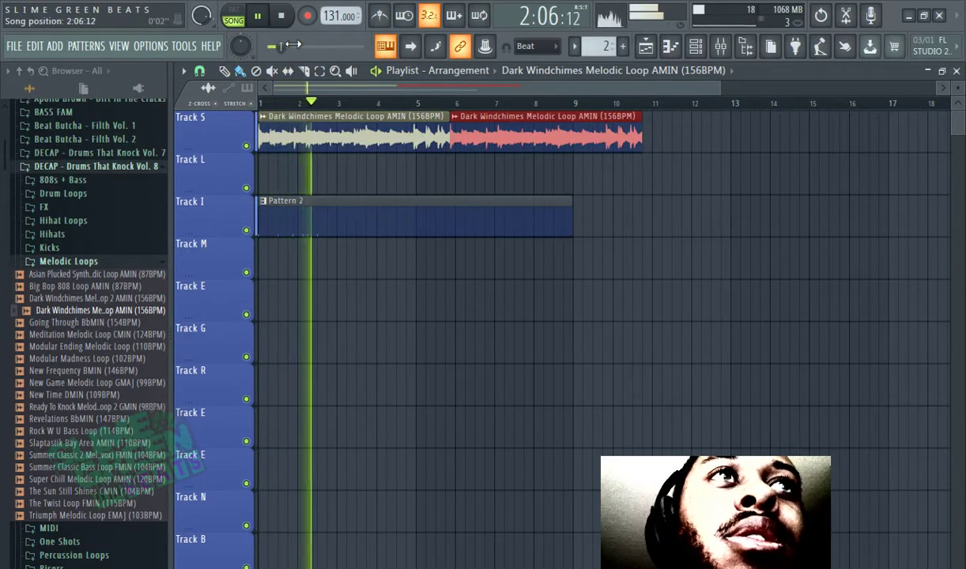
{"action": "key", "text": "space"}
{"action": "right_click", "coordinate": [462, 141]}
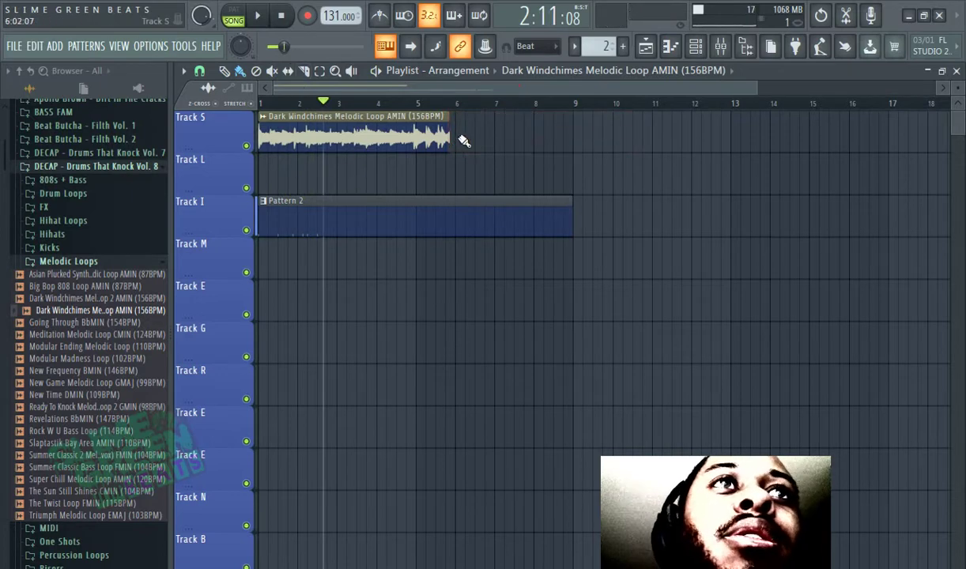
Stretch the loop clip on Track S so it ends at bar 9 with Pattern 2, and audition it from near the song start
{"action": "left_click_drag", "start_coordinate": [449, 135], "coordinate": [574, 142]}
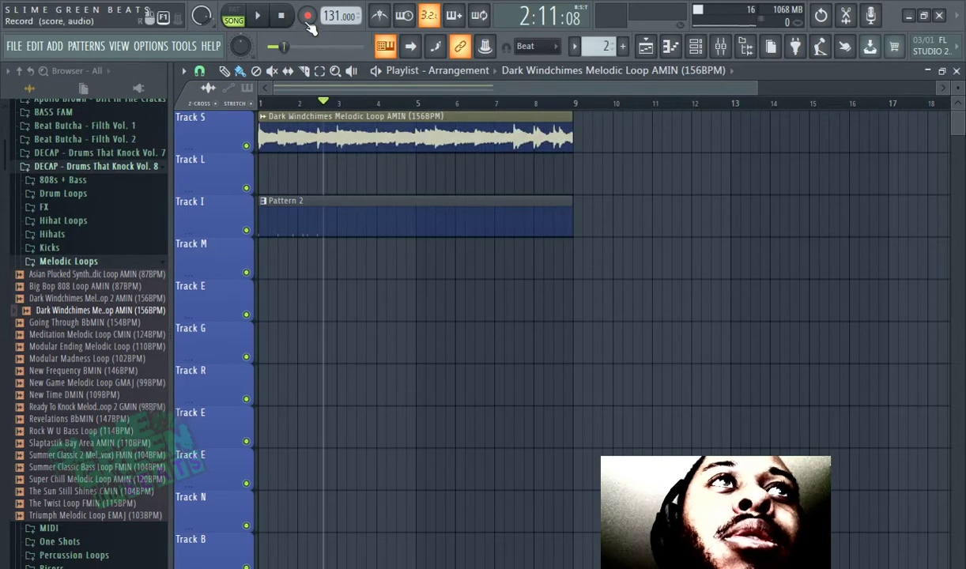
{"action": "left_click", "coordinate": [260, 15]}
{"action": "left_click", "coordinate": [272, 46]}
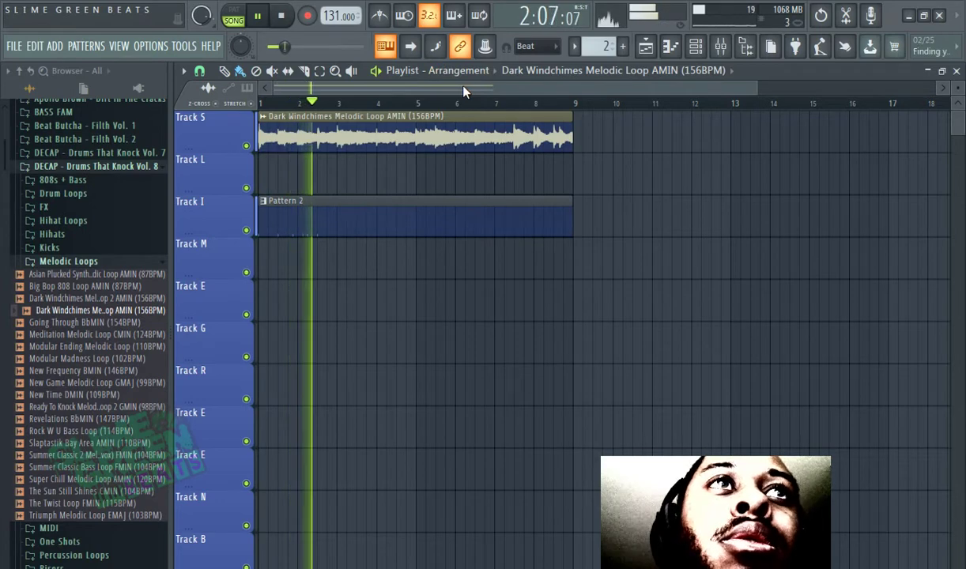
{"action": "left_click", "coordinate": [258, 16]}
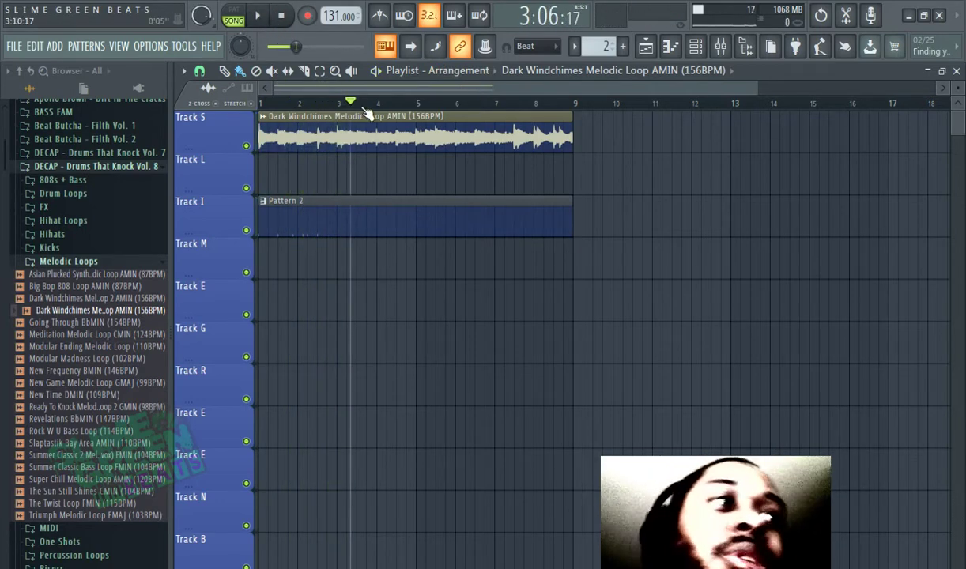